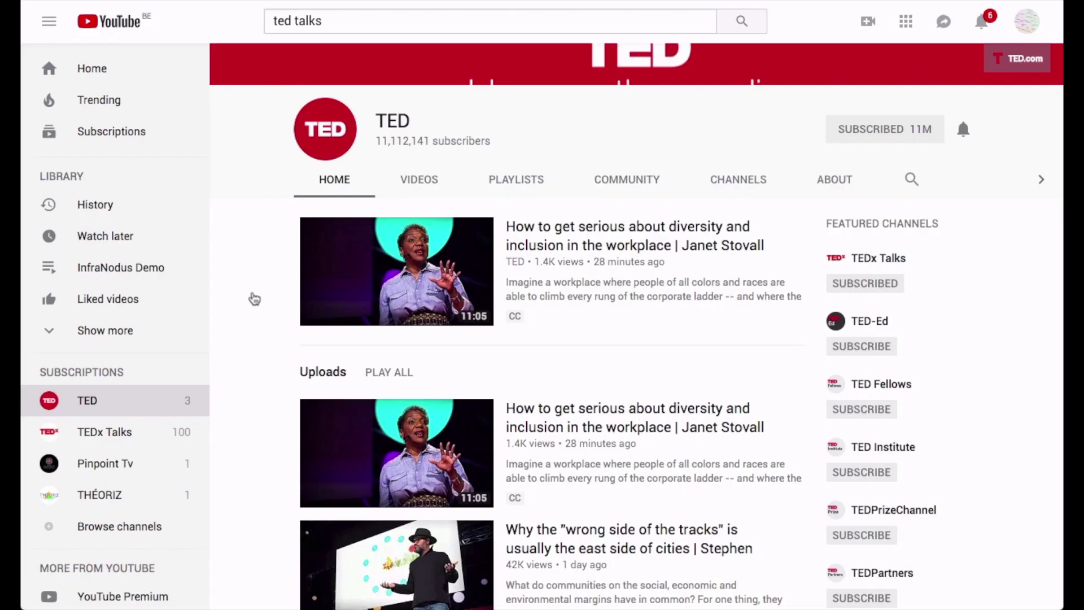
pyautogui.scroll(-2, 254, 299)
pyautogui.scroll(-3, 254, 299)
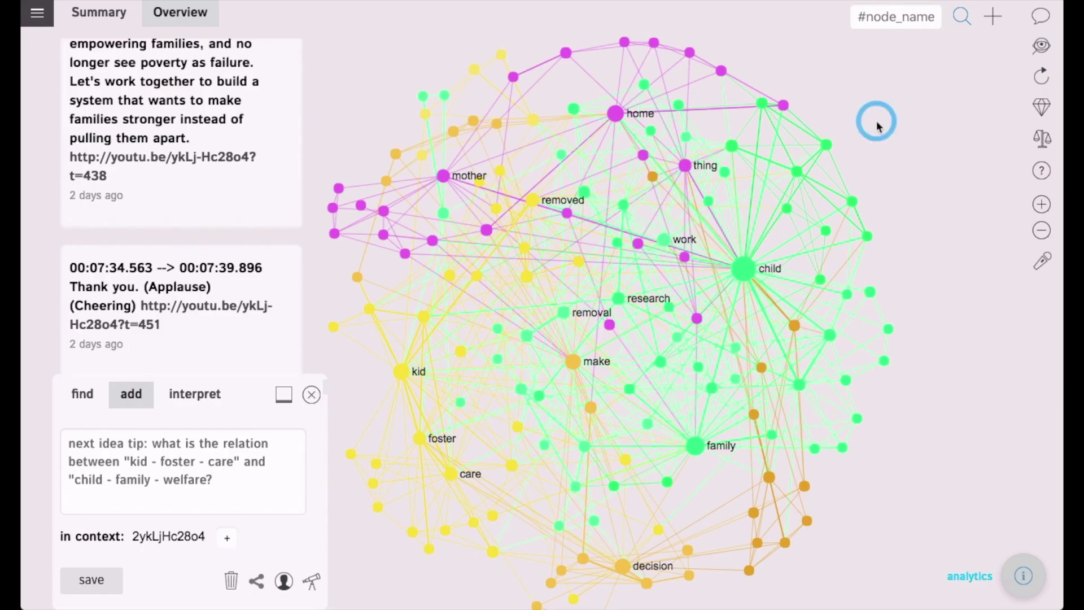
# Step: Select the kid and foster nodes, then deselect both to restore the full graph
pyautogui.moveTo(876, 119); pyautogui.dragTo(902, 114)
pyautogui.click(421, 367)
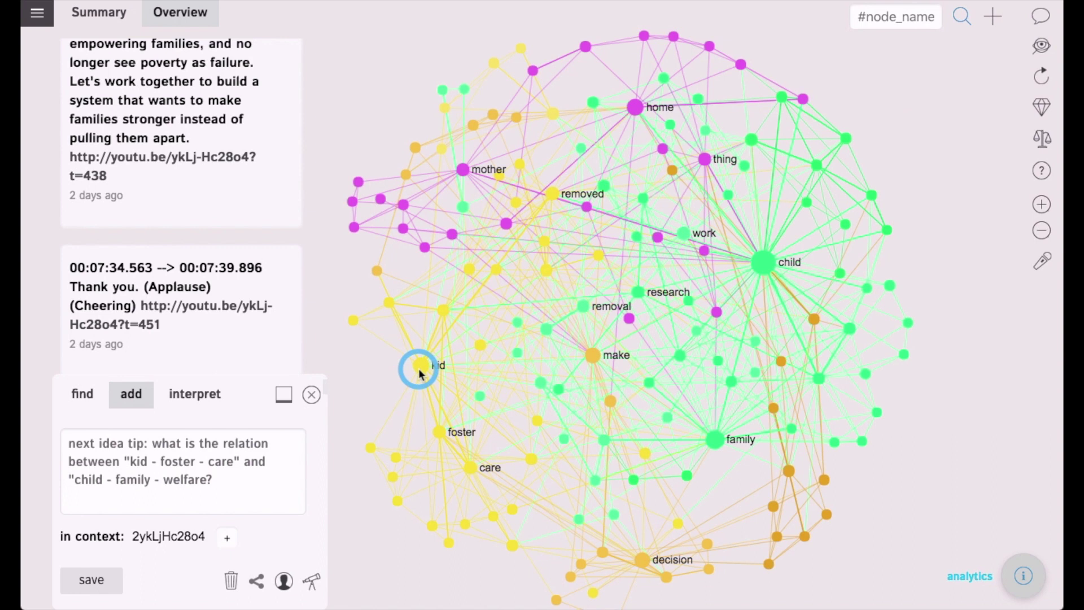
pyautogui.click(438, 434)
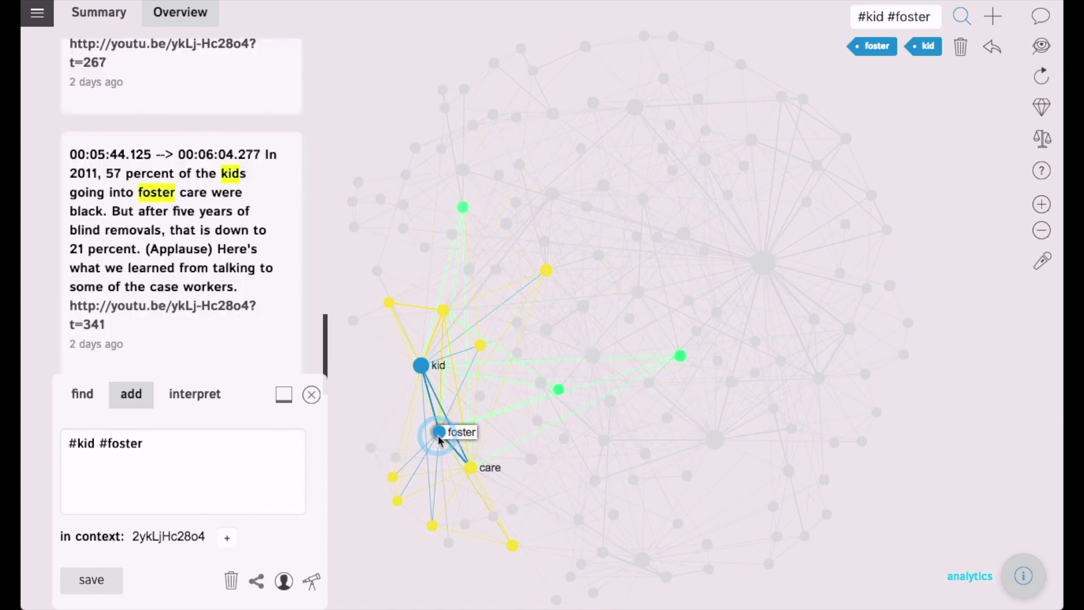
pyautogui.click(439, 433)
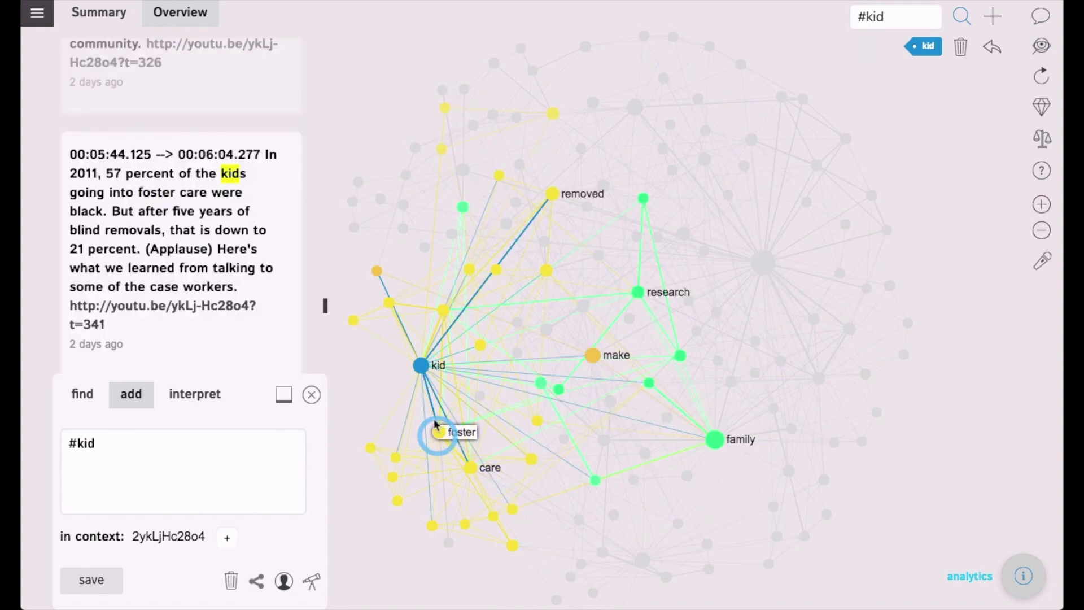
pyautogui.click(421, 364)
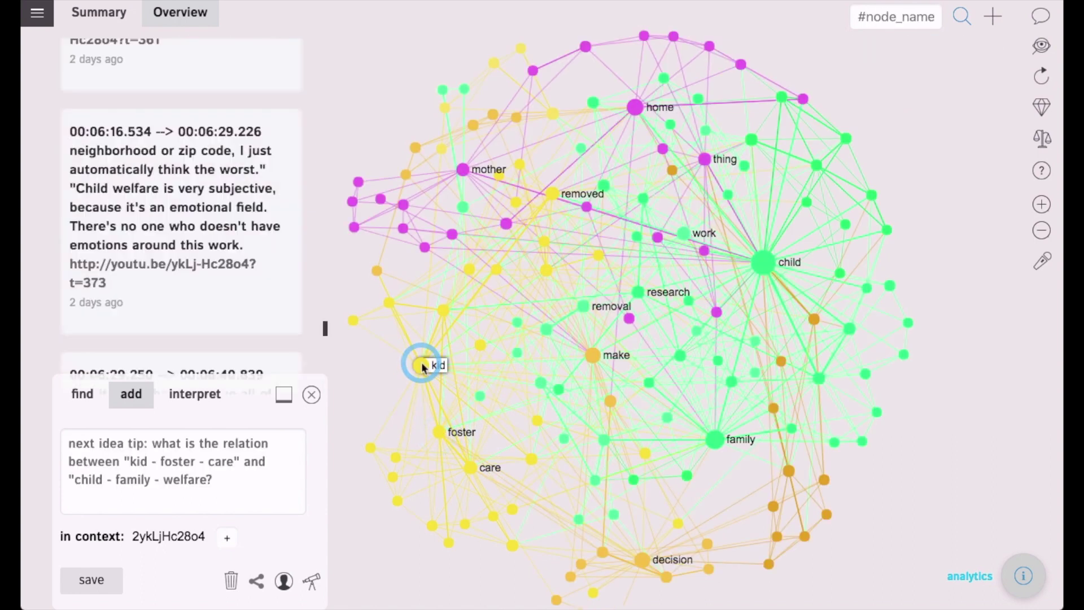
# Step: Hide the text notes panel and switch to the YouTube talk tab
pyautogui.click(1040, 20)
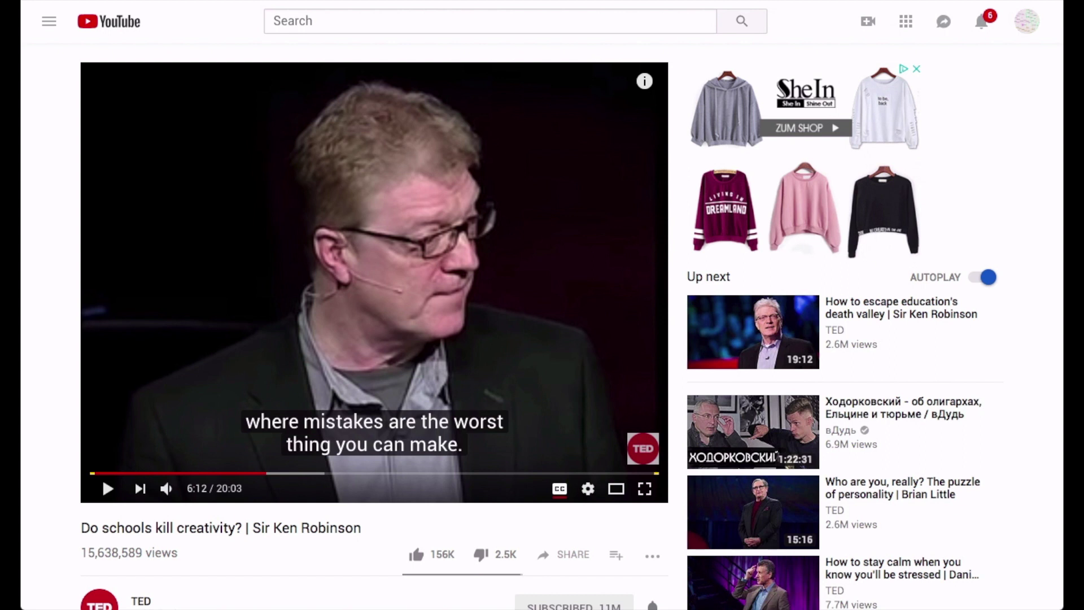
pyautogui.hotkey('ctrl', 'l')
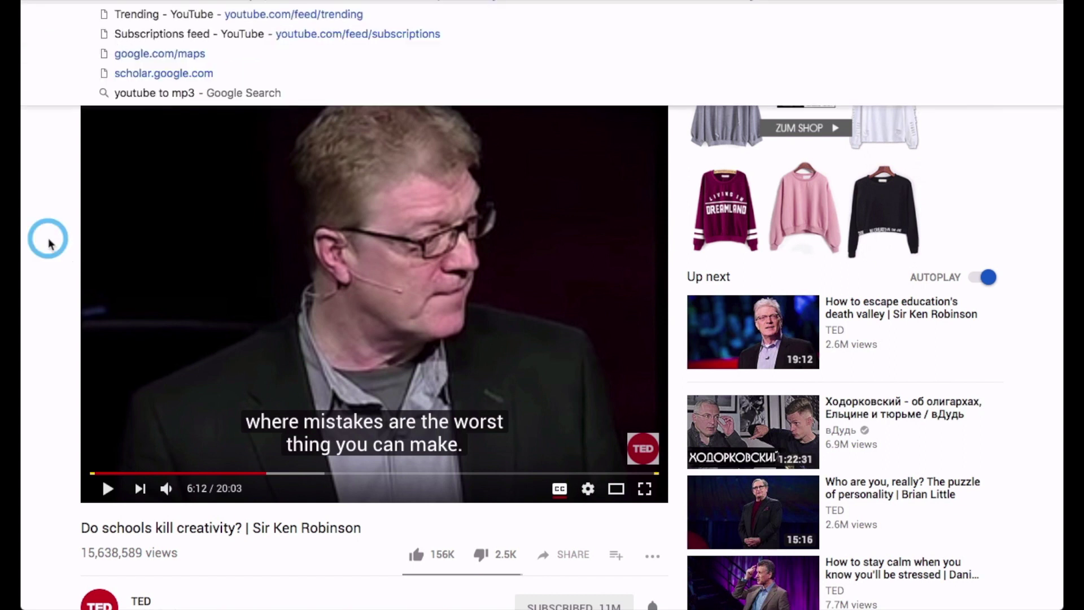
pyautogui.click(48, 243)
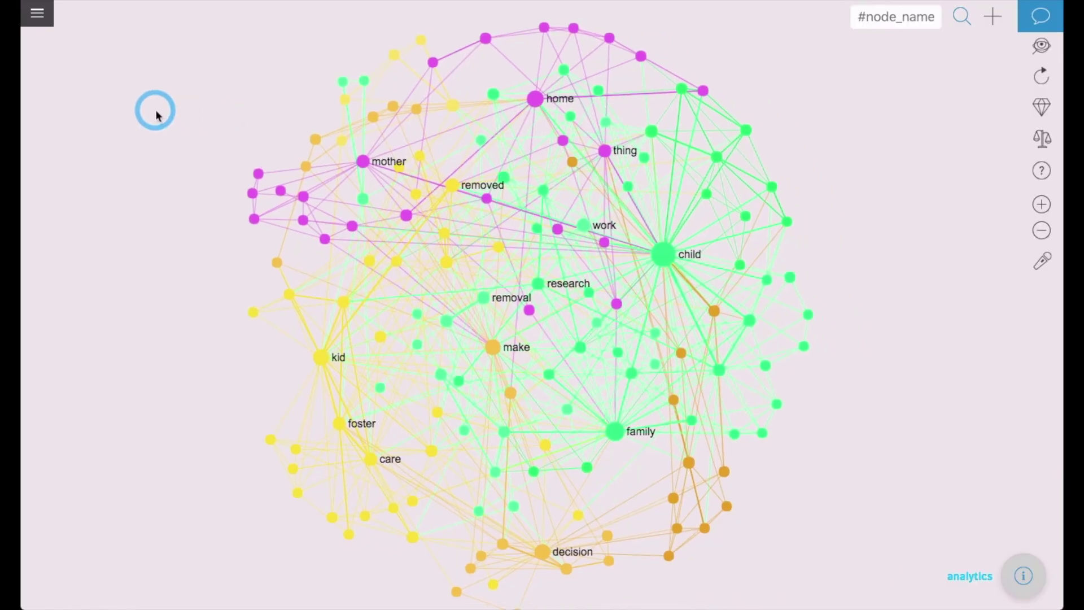
# Step: Choose the Visualize YouTube videos app from the InfraNodus apps menu
pyautogui.click(37, 13)
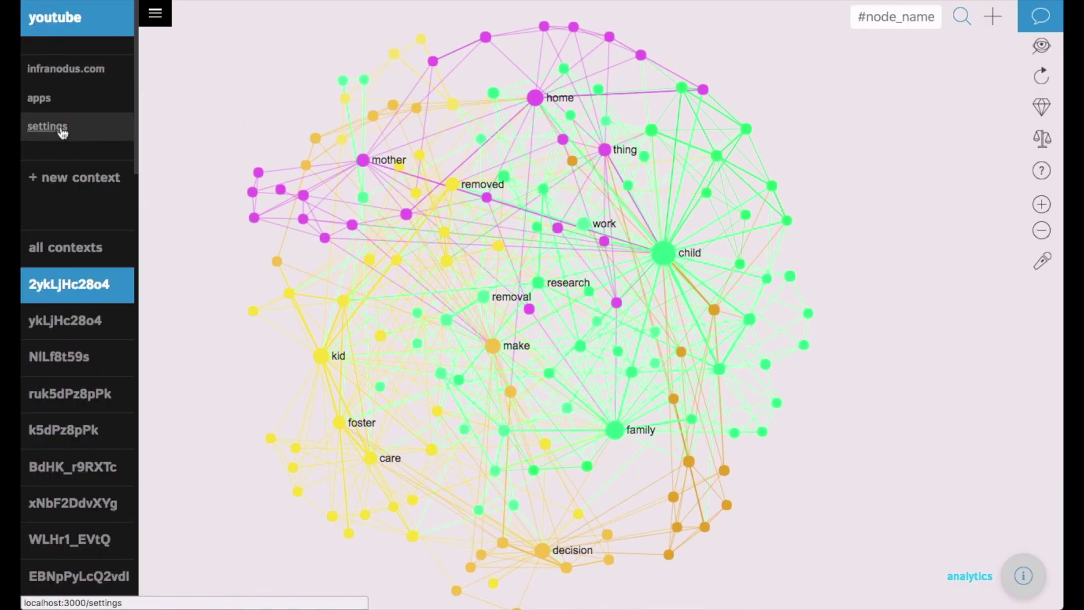
pyautogui.click(38, 98)
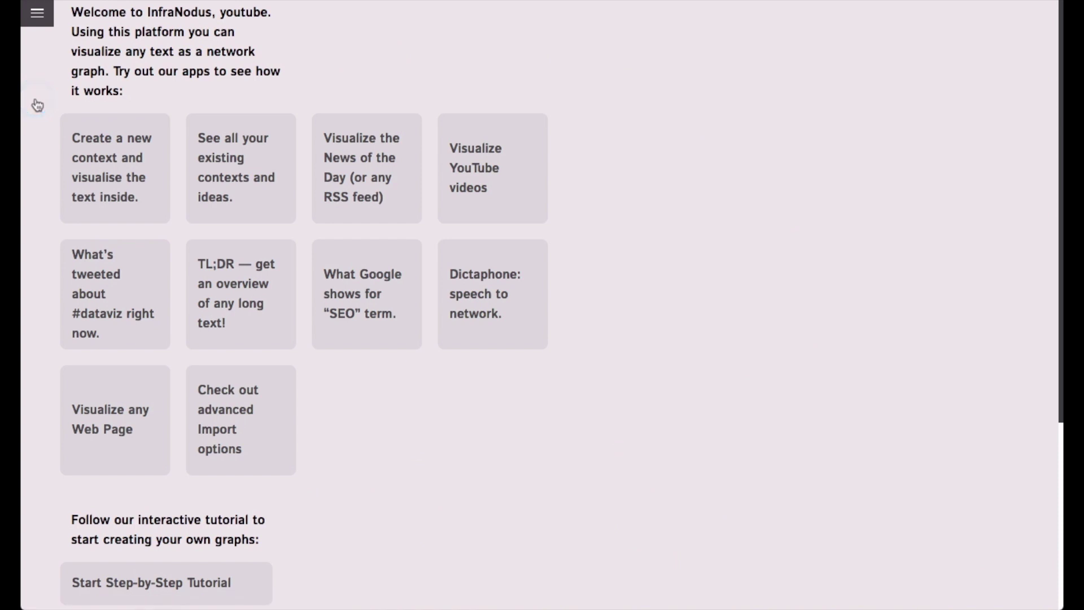
pyautogui.click(494, 166)
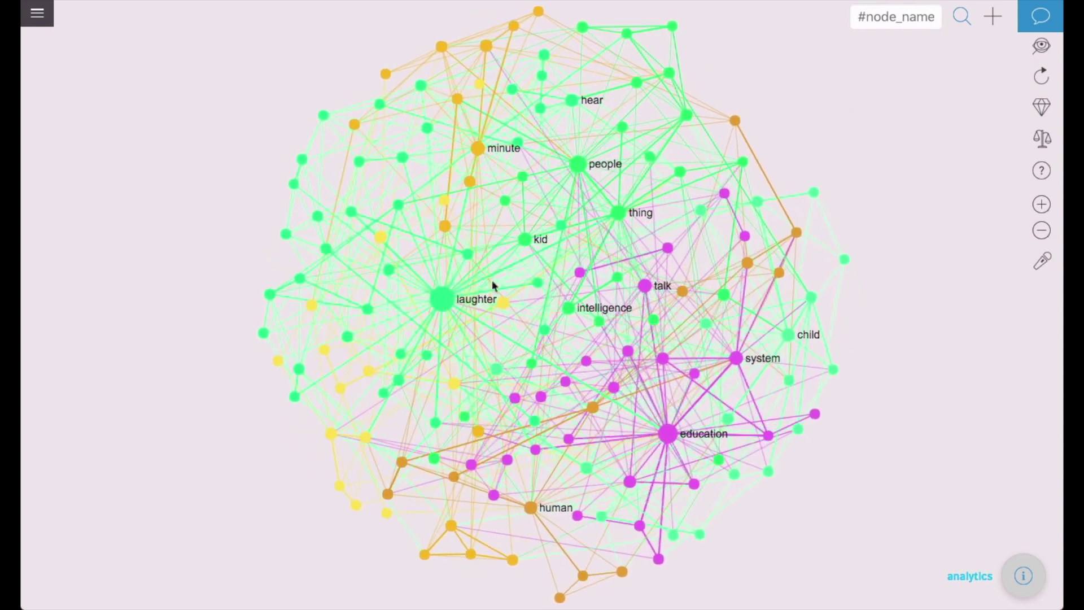
# Step: Delete the laughter node from the graph and bring up the analytics report
pyautogui.click(443, 300)
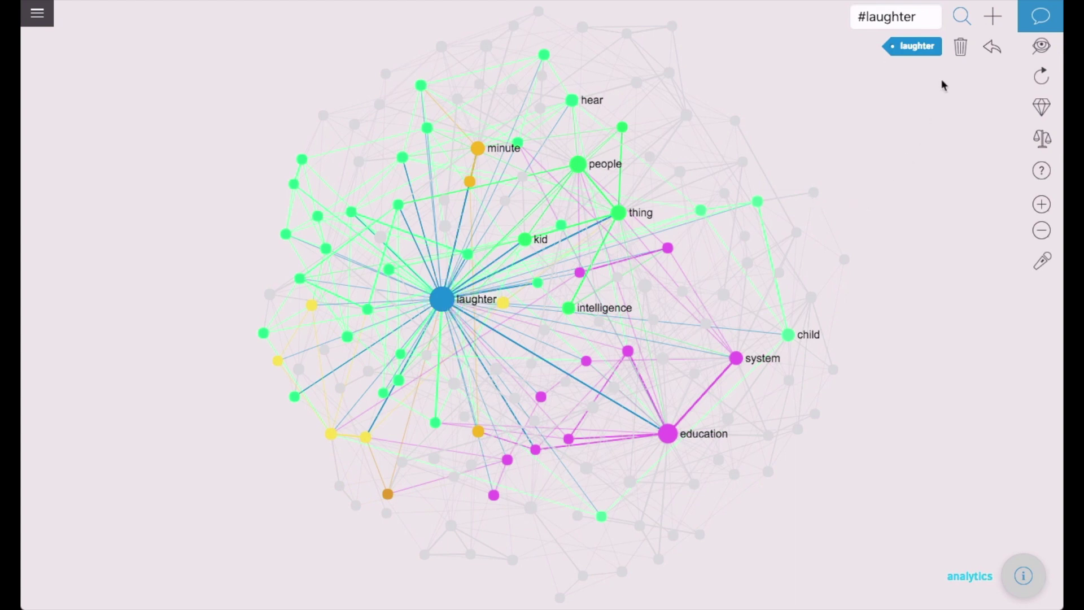
pyautogui.click(959, 51)
pyautogui.click(1036, 20)
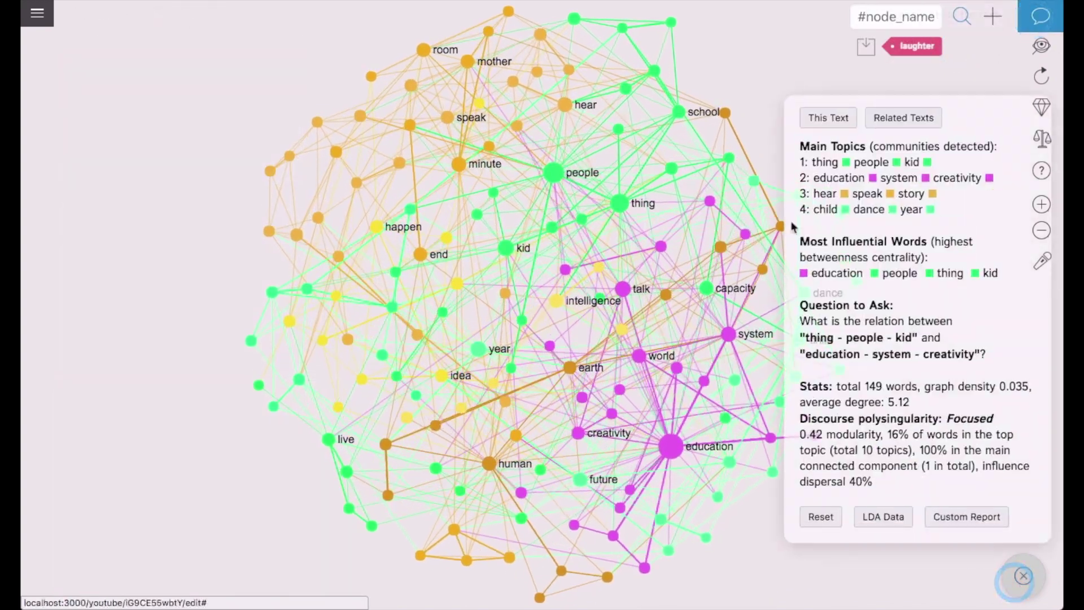
pyautogui.moveTo(678, 75); pyautogui.dragTo(623, 66)
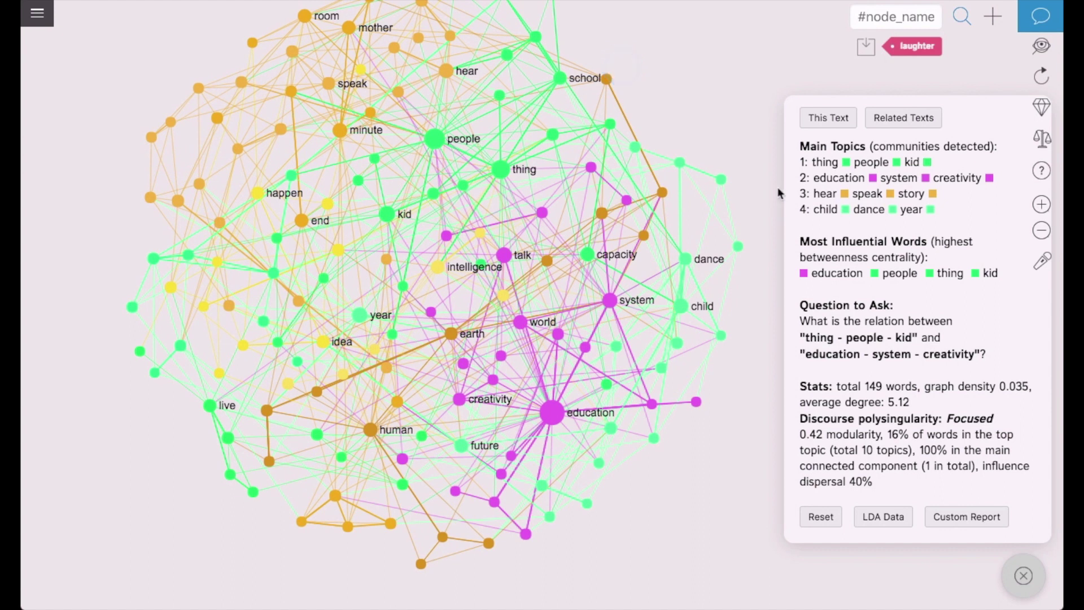
# Step: Filter on education and system, list matching excerpts, and briefly play one excerpt's moment
pyautogui.click(834, 179)
pyautogui.click(896, 179)
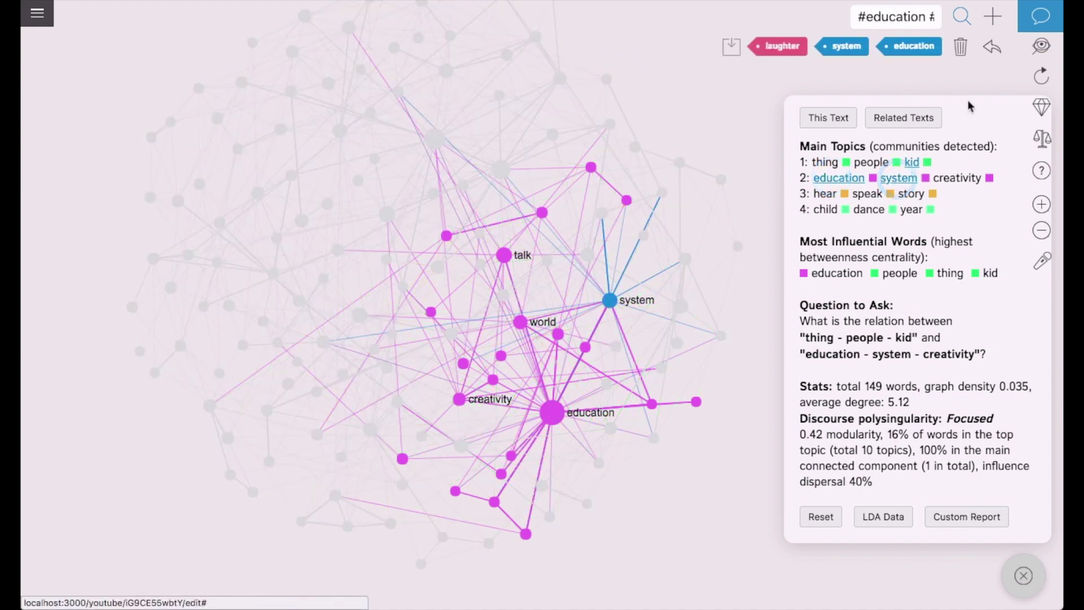
pyautogui.click(1040, 15)
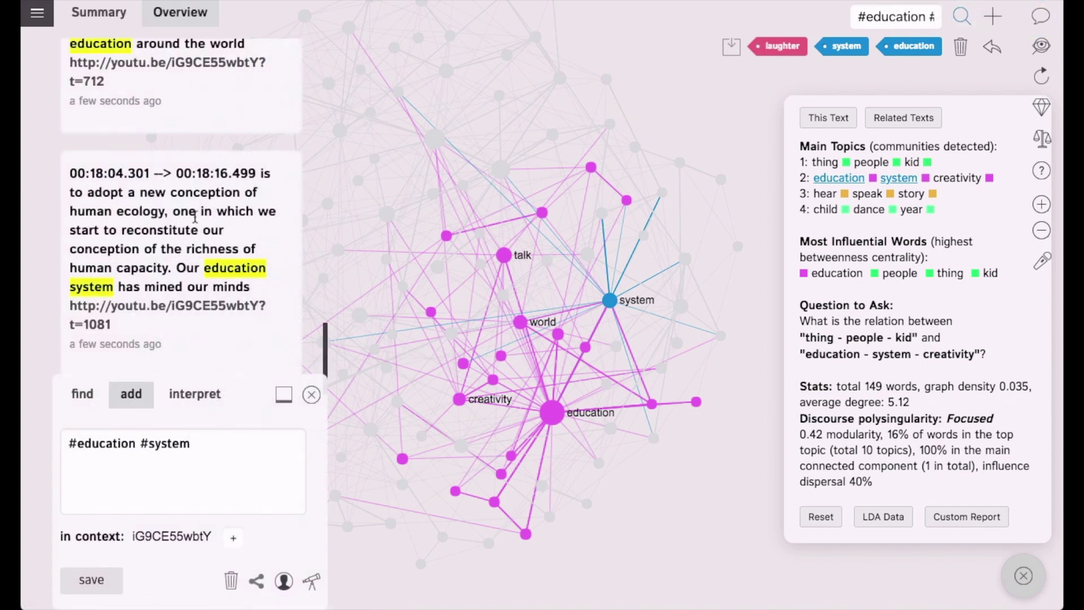
pyautogui.scroll(3, 195, 215)
pyautogui.scroll(3, 195, 216)
pyautogui.scroll(3, 195, 216)
pyautogui.scroll(3, 195, 215)
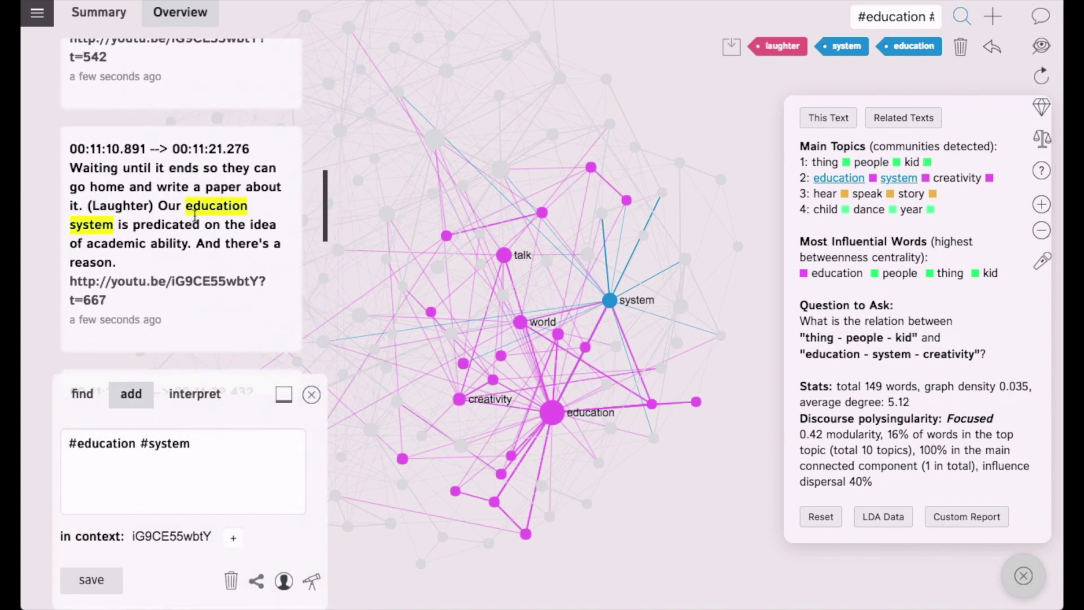
pyautogui.scroll(3, 195, 215)
pyautogui.scroll(3, 188, 218)
pyautogui.scroll(3, 180, 222)
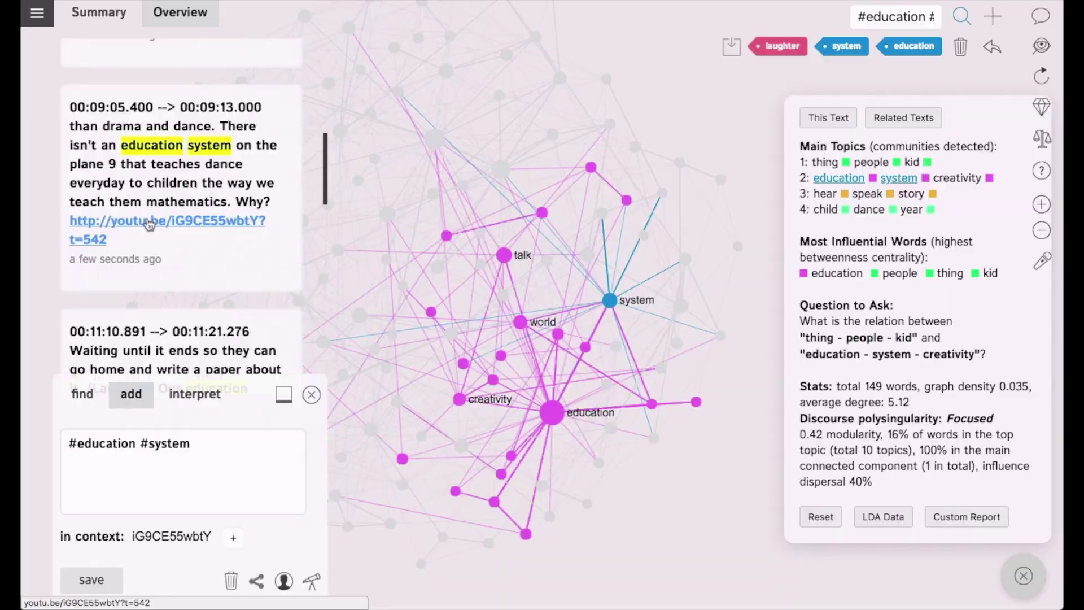
pyautogui.click(149, 222)
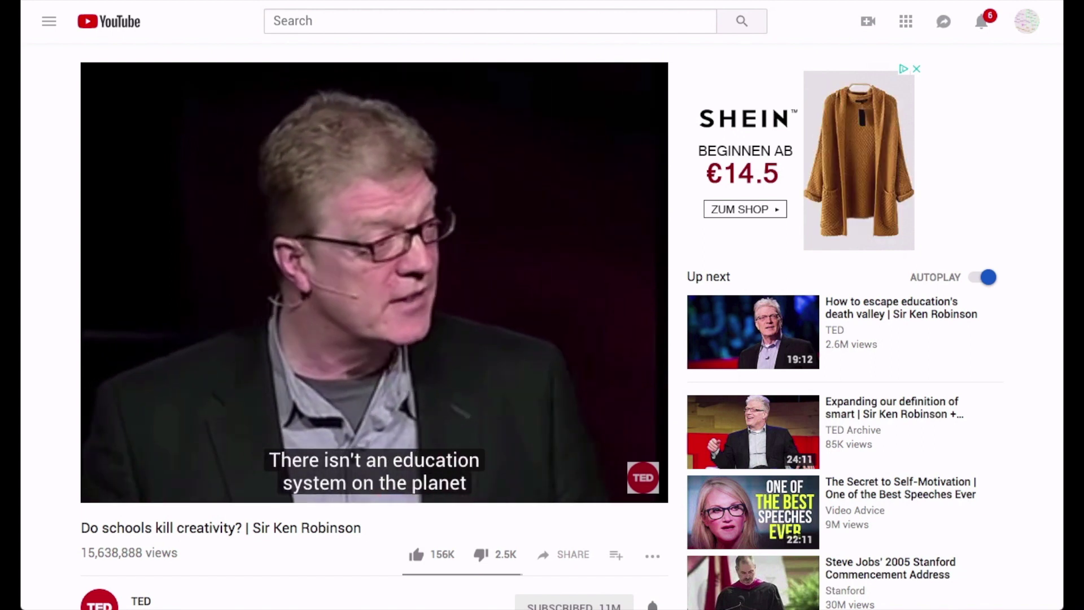
pyautogui.click(109, 488)
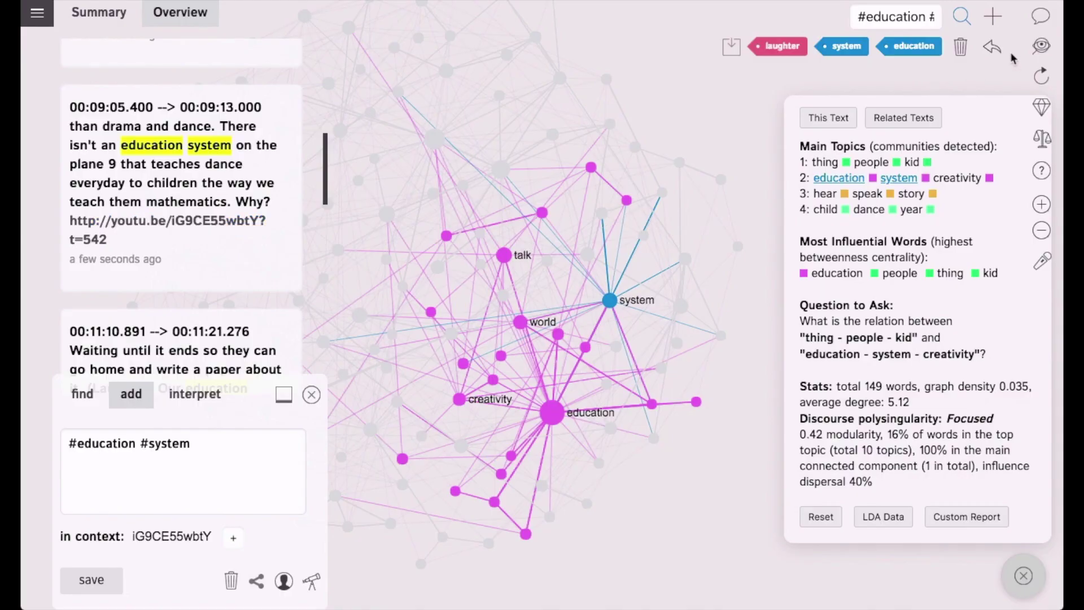
# Step: Clear the education–system filter and select the human and earth nodes instead
pyautogui.click(993, 50)
pyautogui.click(452, 302)
pyautogui.click(624, 310)
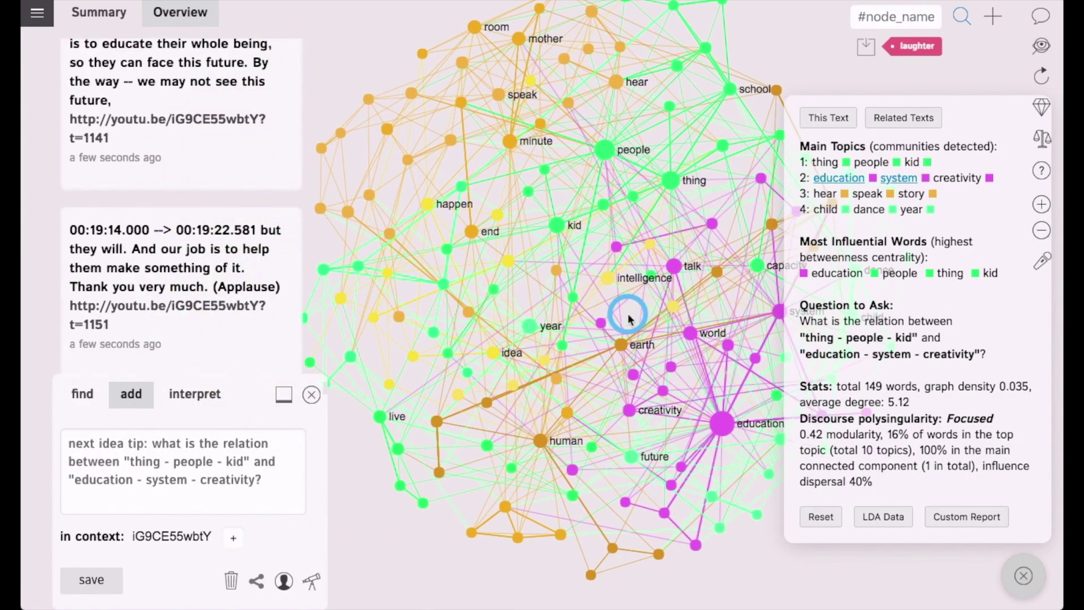
pyautogui.click(534, 293)
pyautogui.click(535, 316)
pyautogui.click(496, 321)
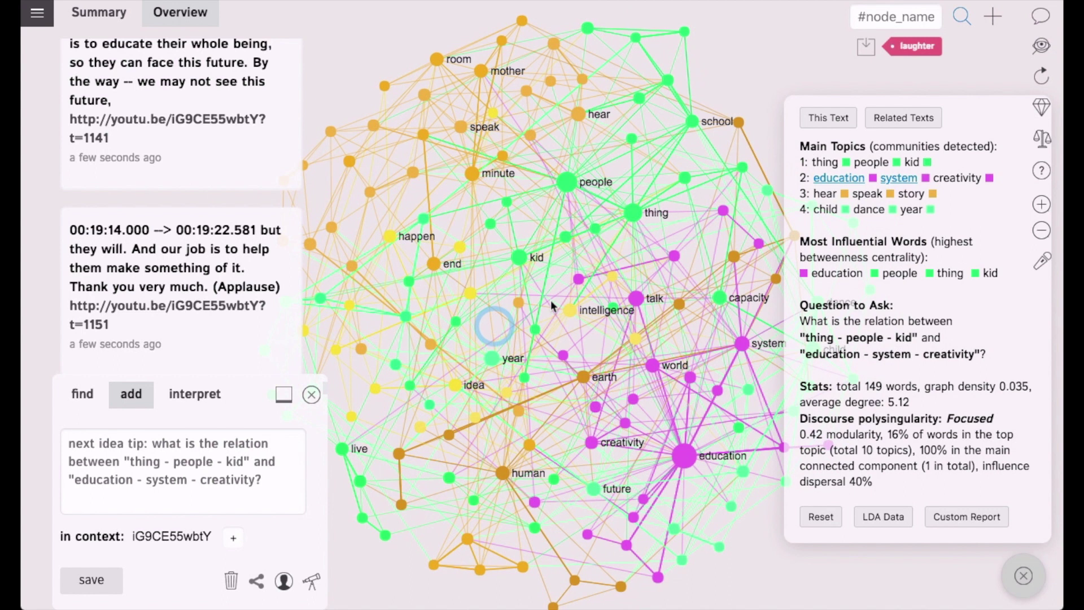
pyautogui.click(521, 262)
pyautogui.click(470, 432)
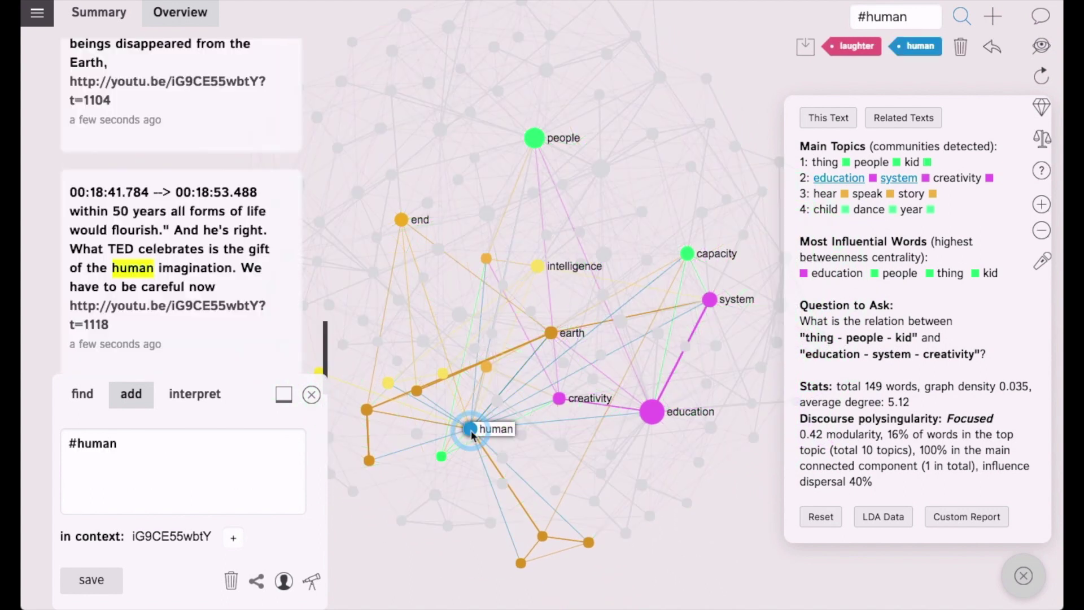
pyautogui.click(552, 333)
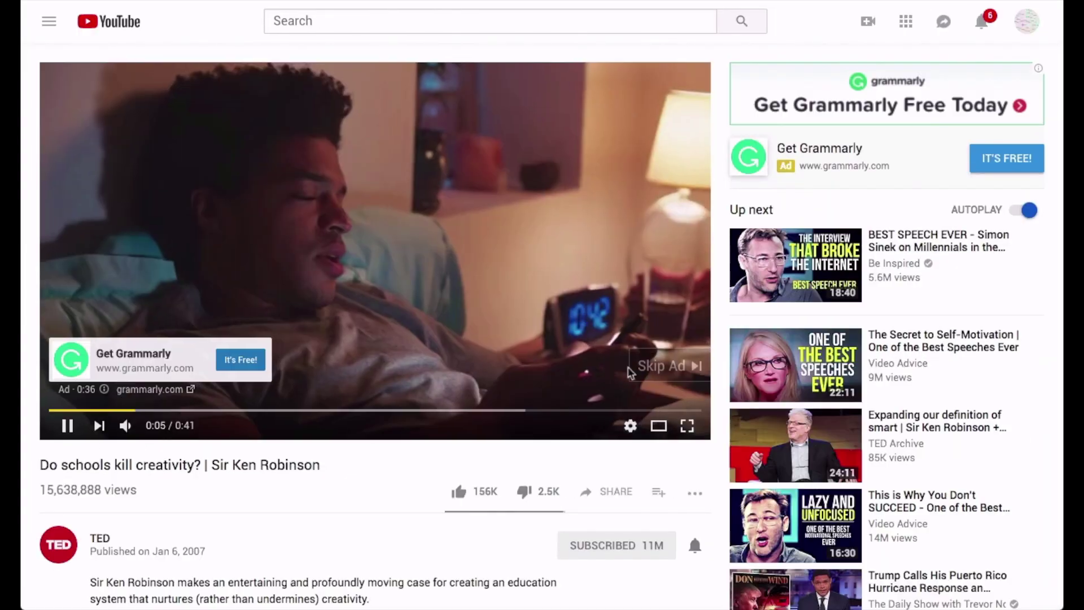
# Step: Skip the ad and pause Do schools kill creativity? at 18:45
pyautogui.click(665, 366)
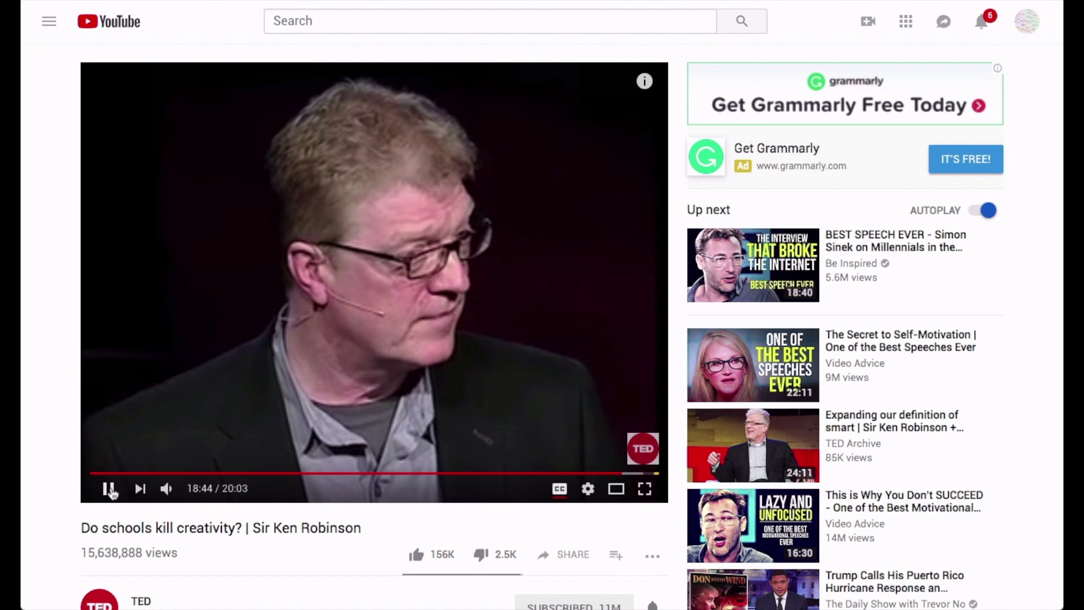
pyautogui.click(107, 488)
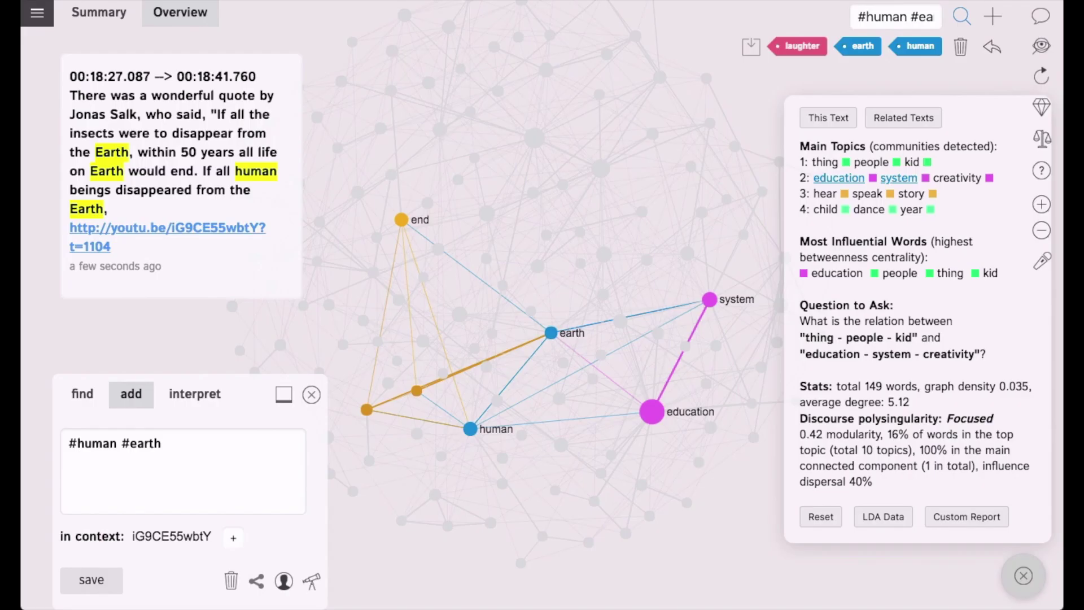
# Step: Remove the earth–human filter, close the analytics panel, and recentre the full network
pyautogui.click(989, 46)
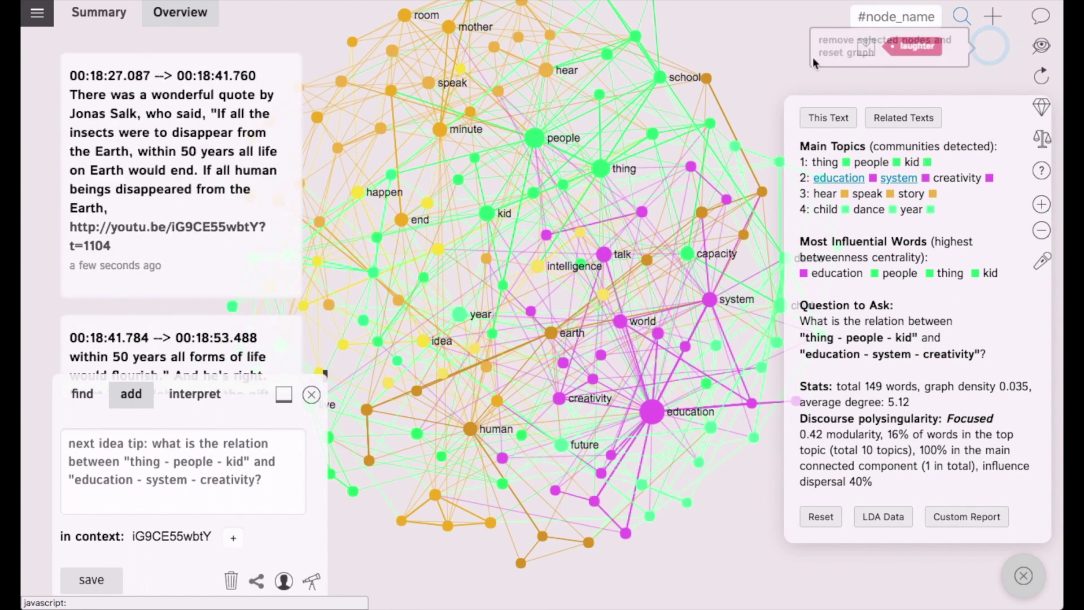
pyautogui.moveTo(747, 38); pyautogui.dragTo(767, 118)
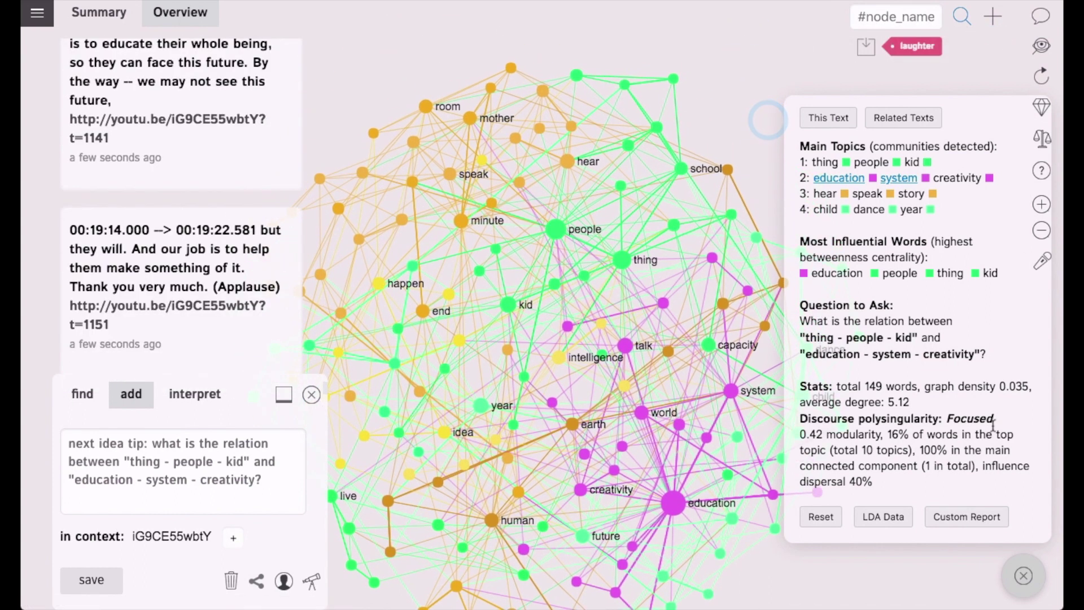
pyautogui.click(1022, 578)
pyautogui.moveTo(420, 45); pyautogui.dragTo(429, 81)
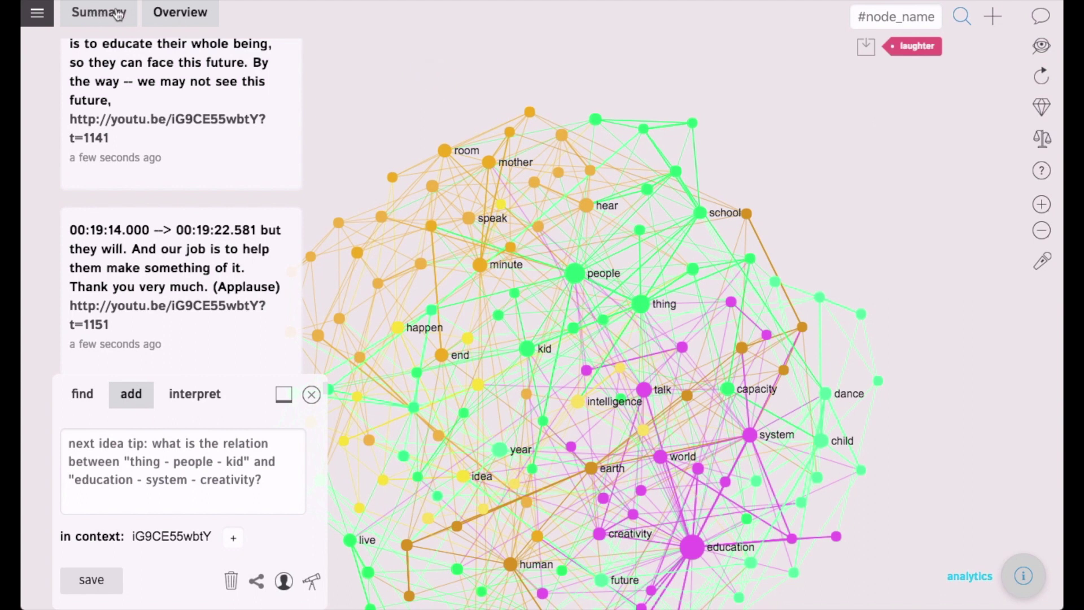
pyautogui.moveTo(761, 292); pyautogui.dragTo(818, 175)
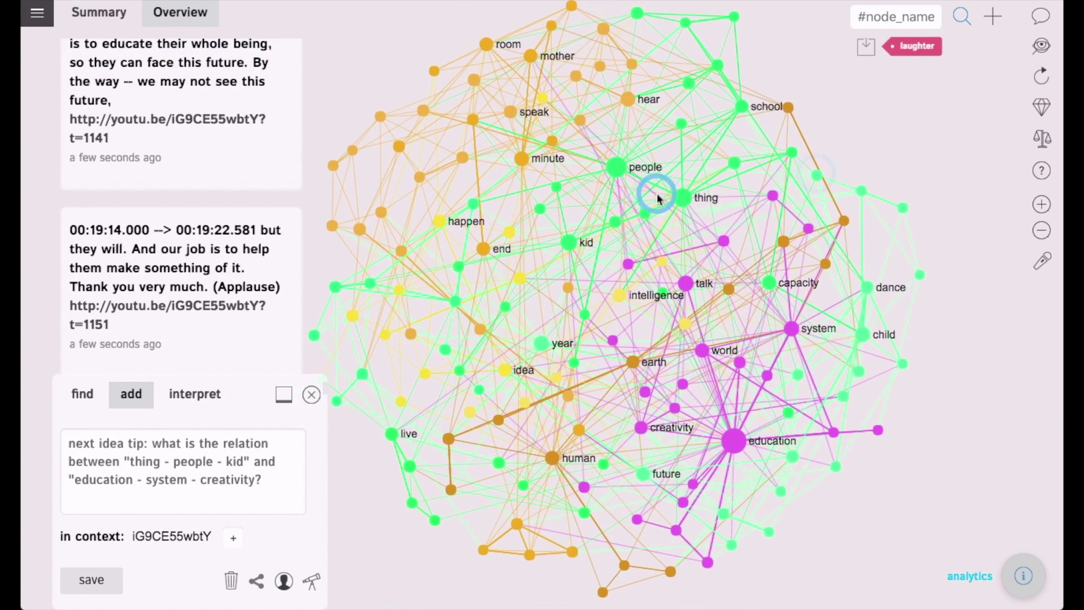
# Step: Show the Summary of key excerpts and review the main topics in analytics
pyautogui.click(117, 19)
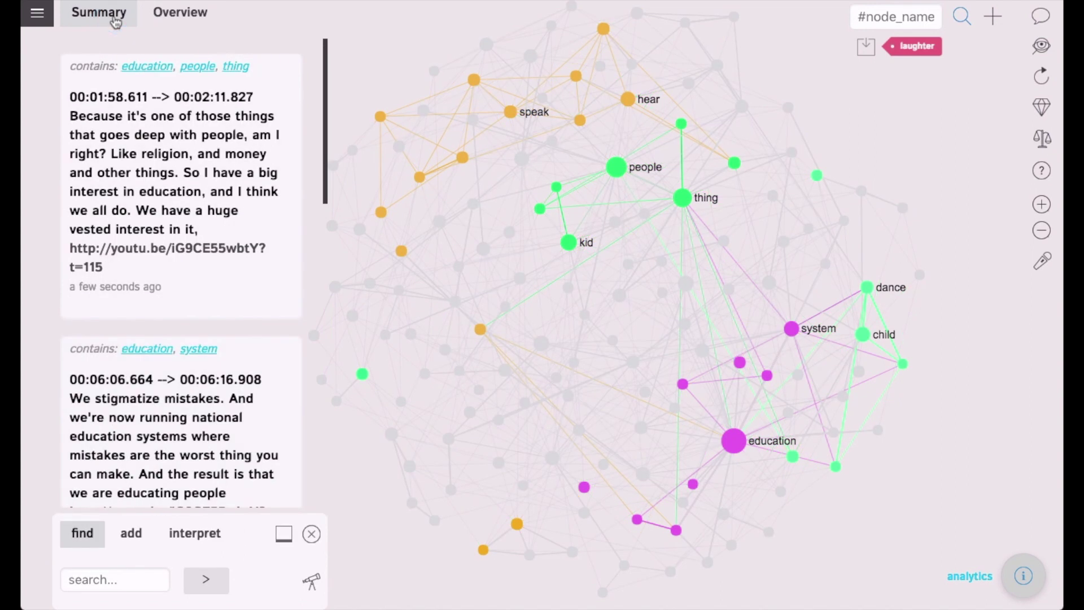
pyautogui.click(654, 260)
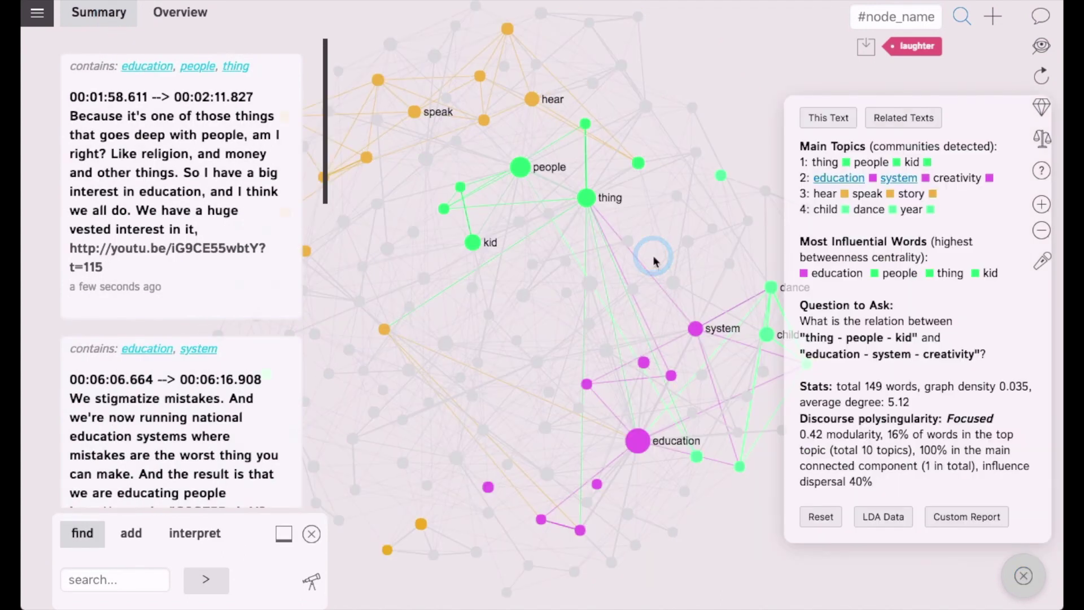
pyautogui.moveTo(832, 148); pyautogui.dragTo(784, 152)
pyautogui.click(825, 149)
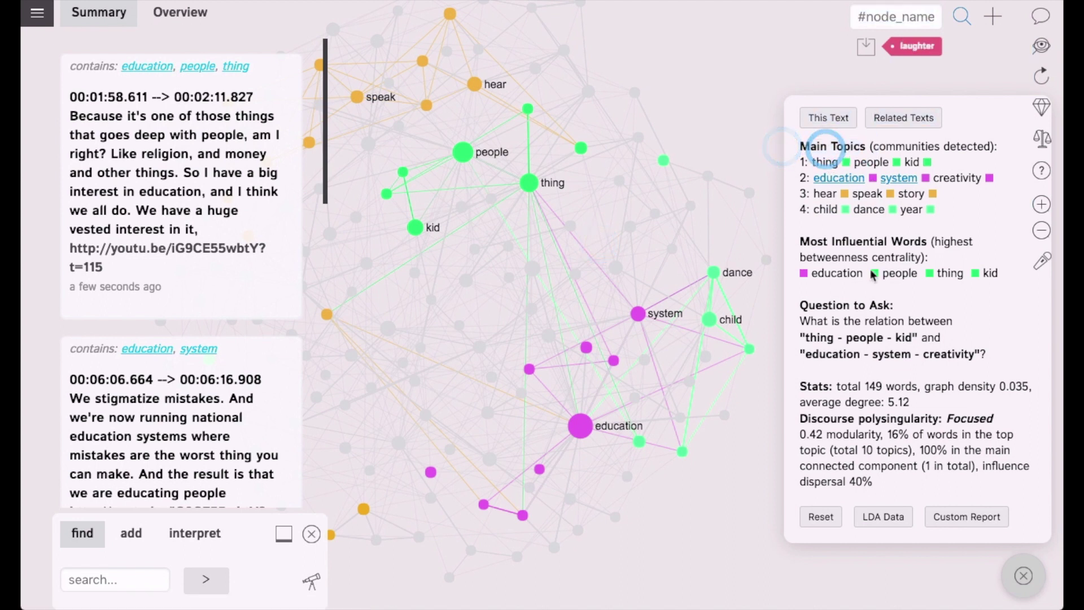
pyautogui.moveTo(979, 152); pyautogui.dragTo(948, 213)
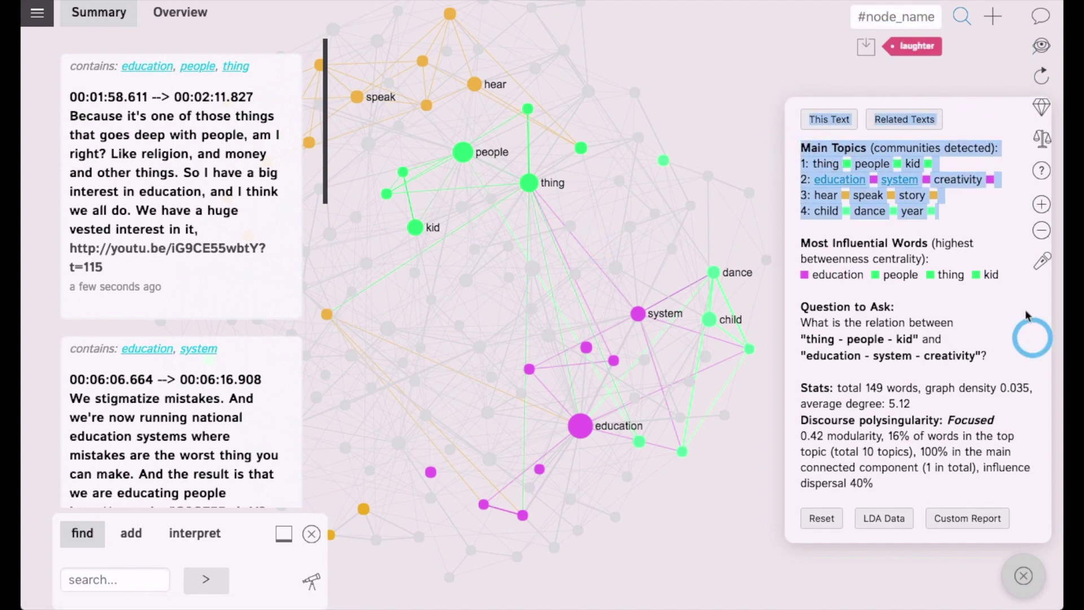
# Step: Close analytics, then play the first excerpt's moment and pause at 2:01
pyautogui.click(466, 288)
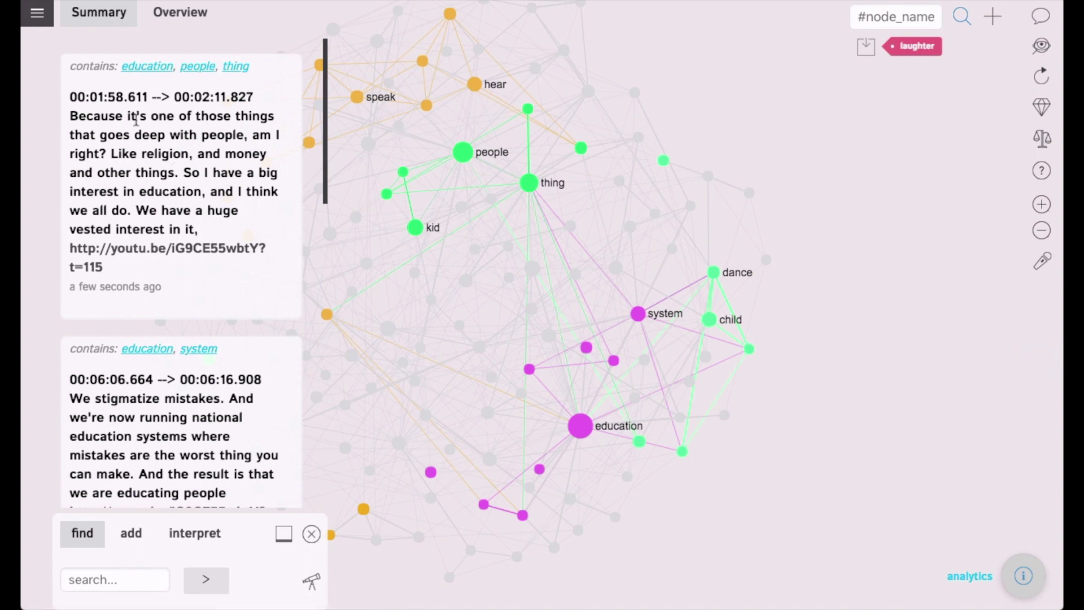
pyautogui.moveTo(249, 68); pyautogui.dragTo(70, 78)
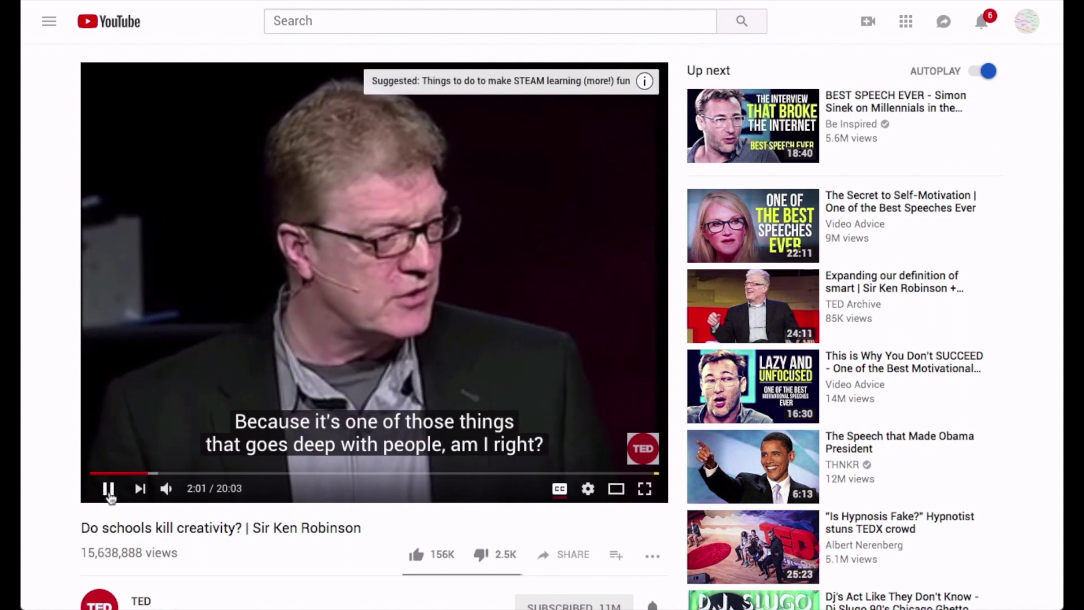
pyautogui.click(110, 493)
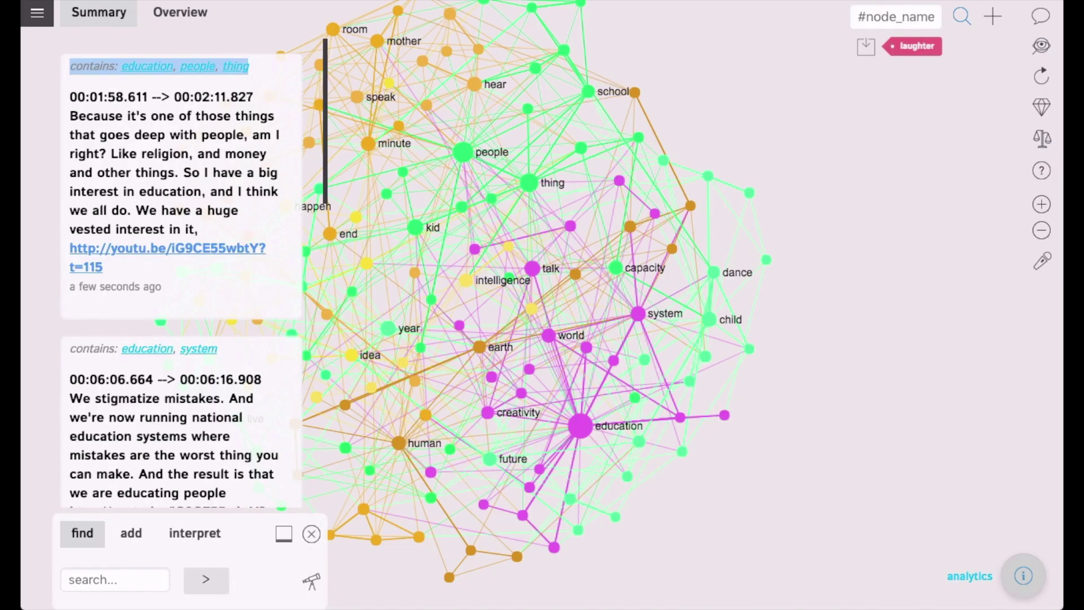
# Step: Preview Summary cards in the graph, then play the child–dance excerpt, pausing at 9:16
pyautogui.click(156, 203)
pyautogui.click(167, 203)
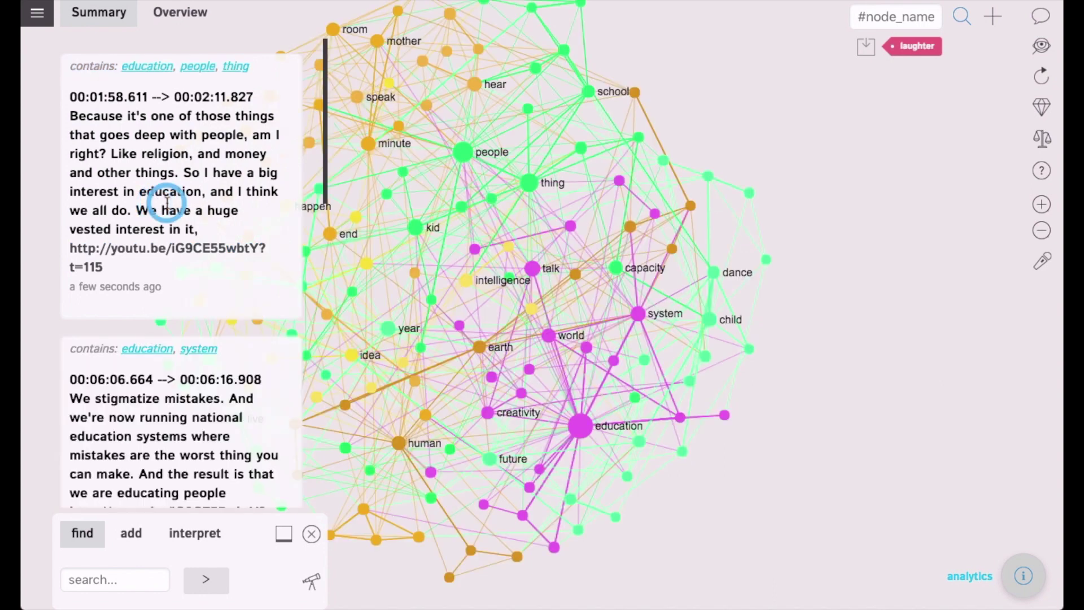
pyautogui.scroll(-3, 163, 392)
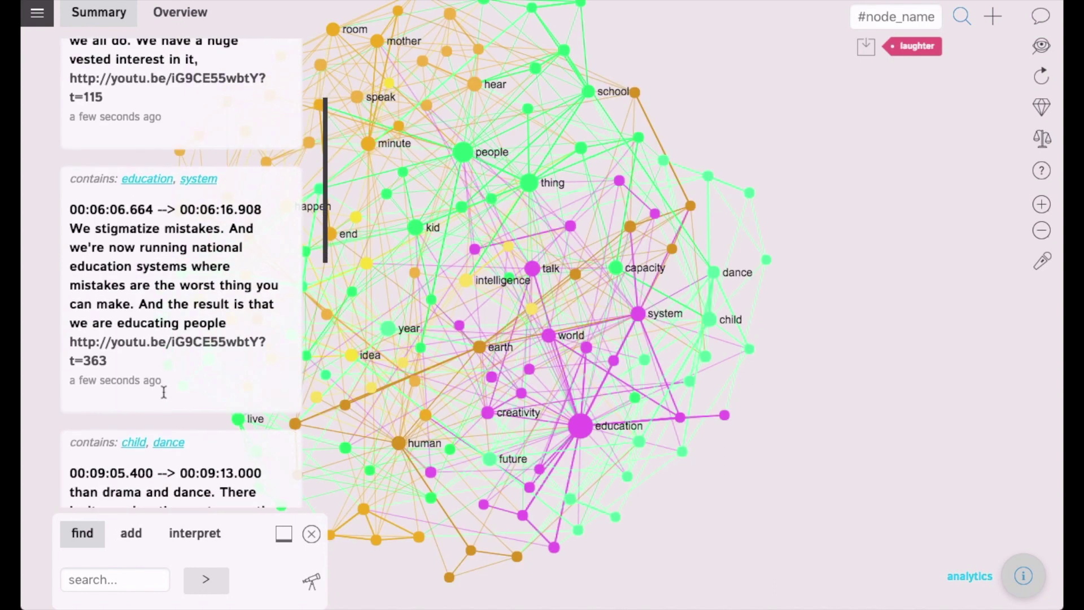
pyautogui.click(165, 284)
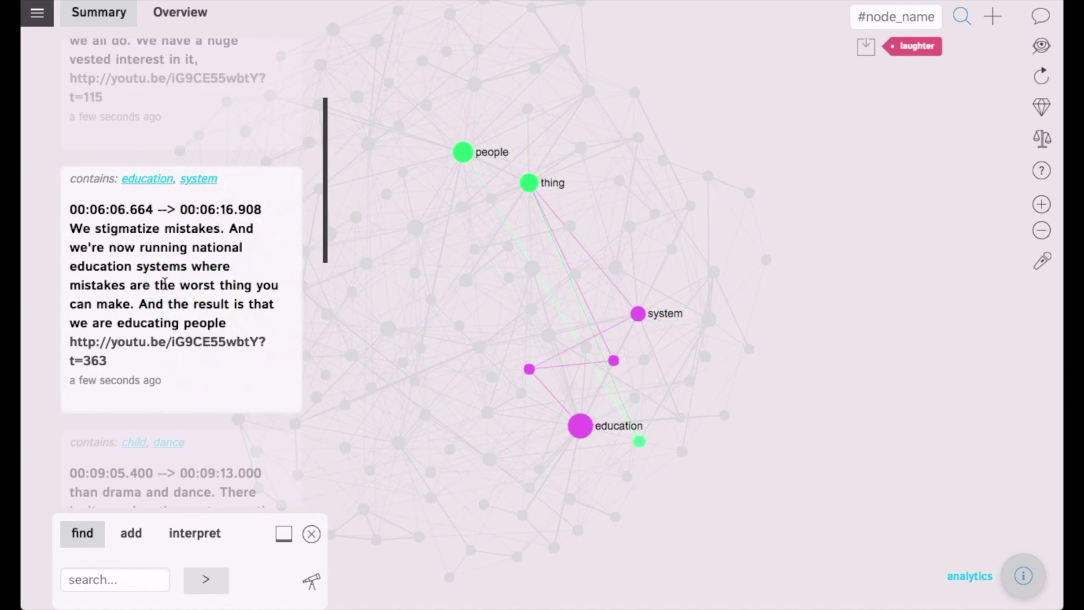
pyautogui.click(165, 284)
pyautogui.scroll(-3, 156, 321)
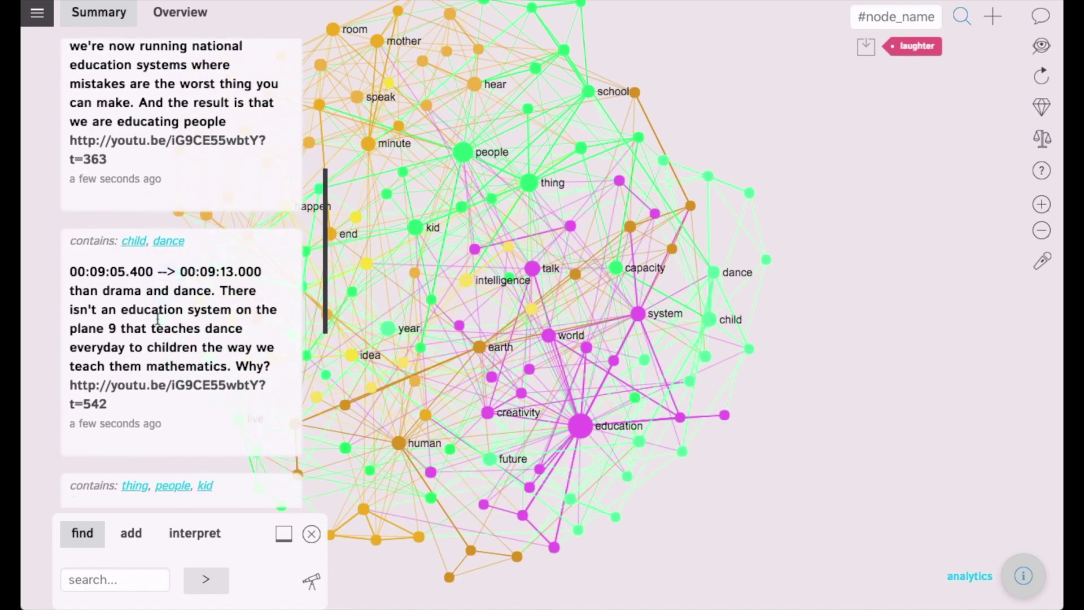
pyautogui.scroll(-1, 151, 341)
pyautogui.click(160, 282)
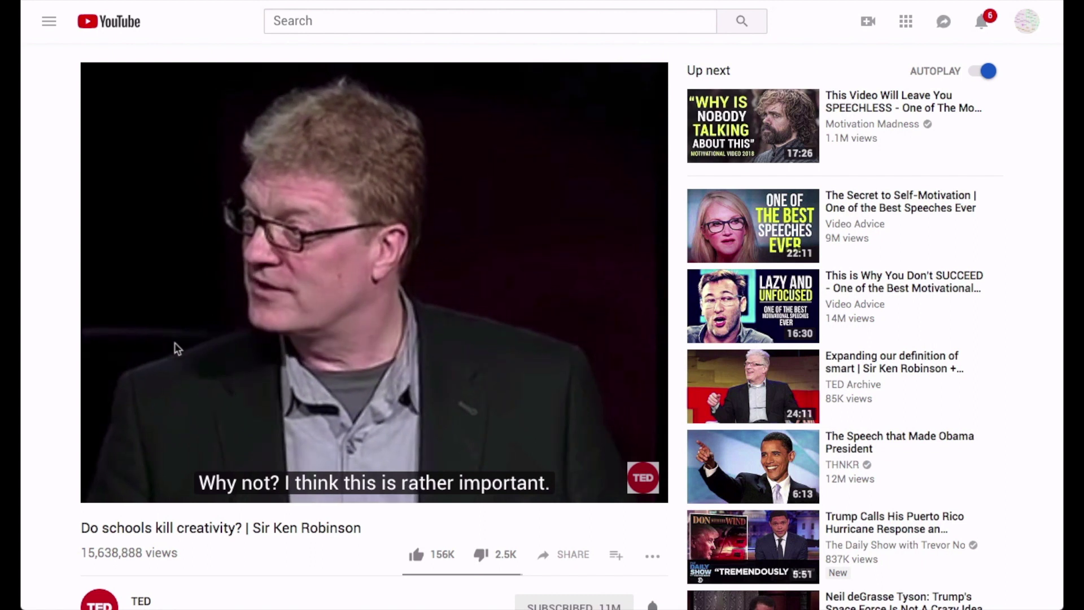
pyautogui.click(113, 490)
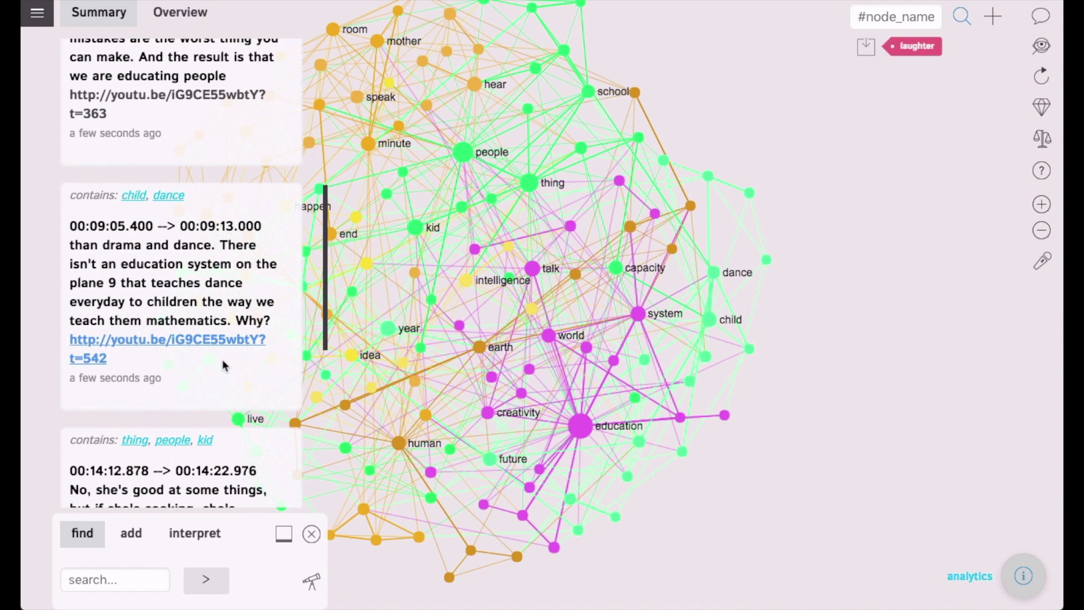
pyautogui.scroll(-2, 225, 363)
pyautogui.scroll(-3, 226, 364)
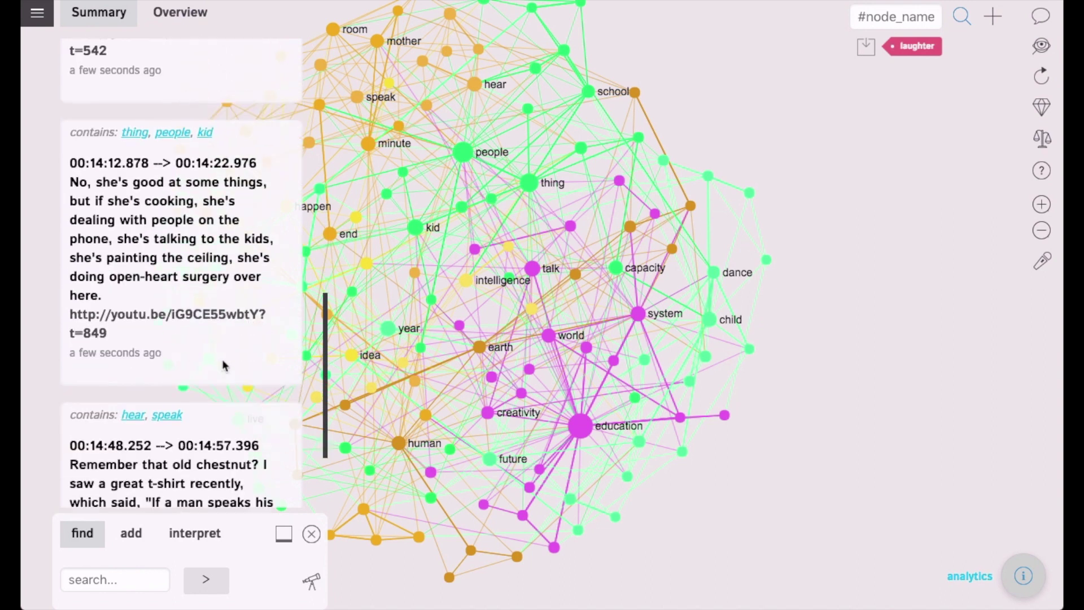
pyautogui.scroll(-1, 226, 363)
pyautogui.scroll(3, 222, 364)
pyautogui.scroll(5, 223, 364)
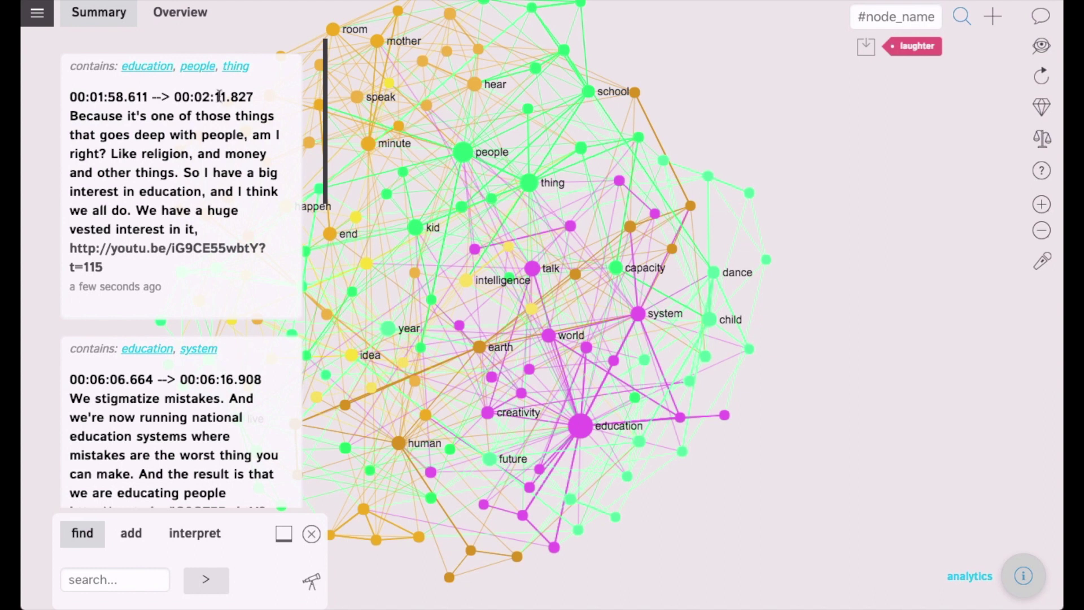
# Step: Switch to the Overview listing the talk's closing subtitle lines
pyautogui.click(182, 10)
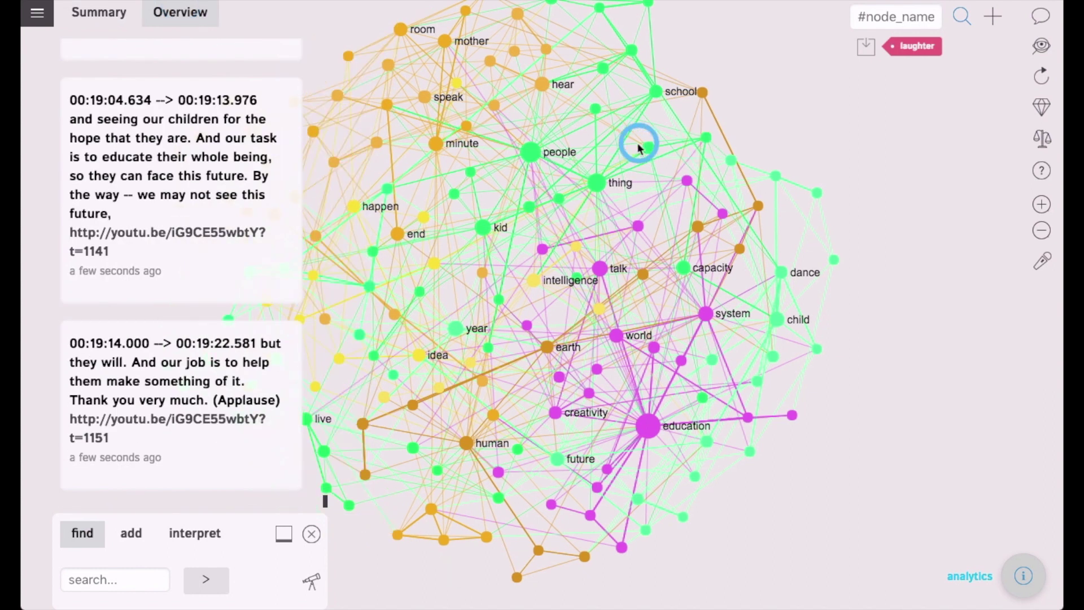